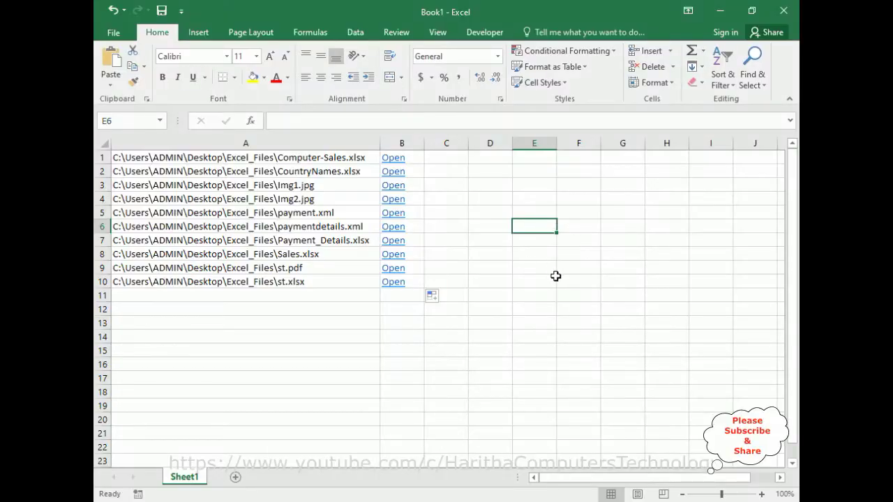
- Follow the Open links for Img1.jpg (B3) and Img2.jpg (B4), closing each image viewer
click(395, 193)
key(F2)
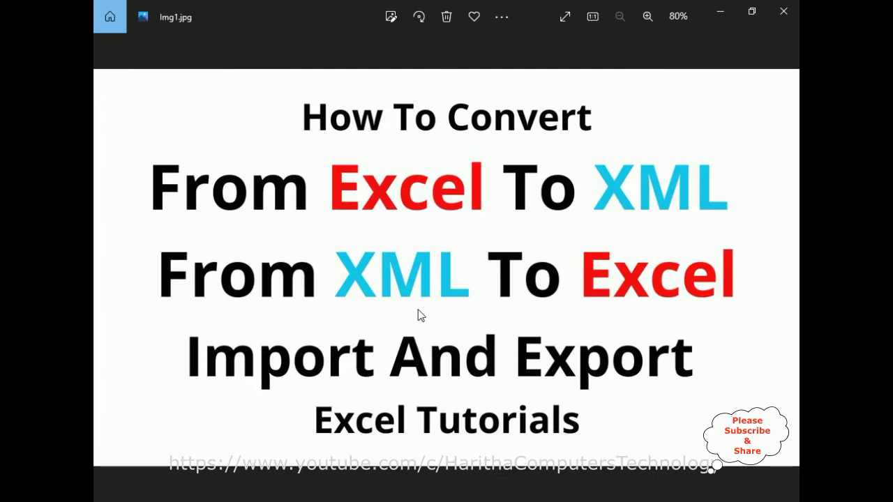
click(781, 20)
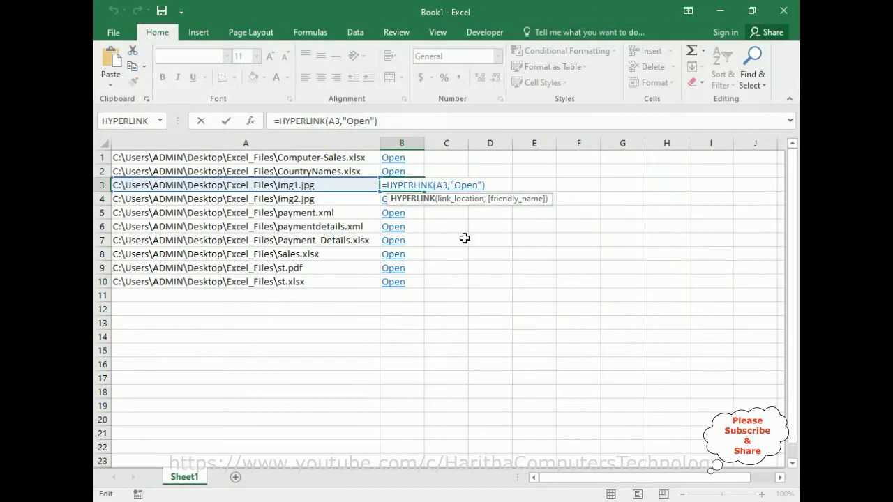
click(471, 239)
click(394, 199)
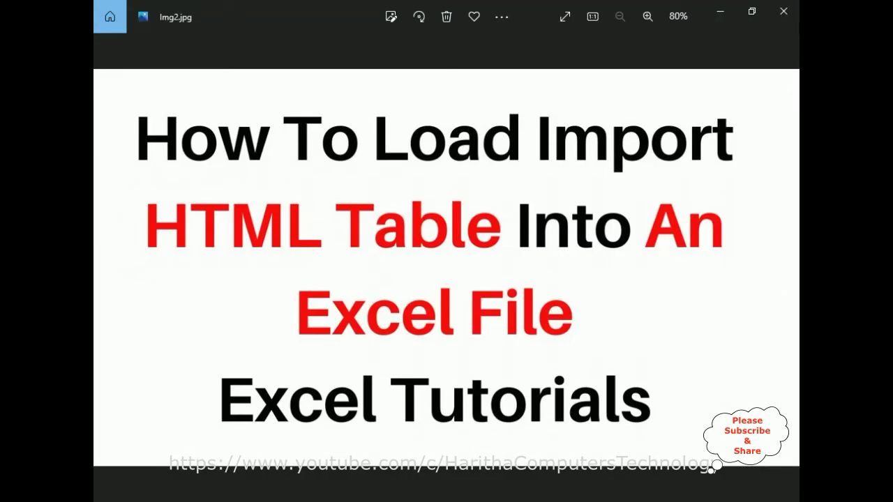
click(784, 12)
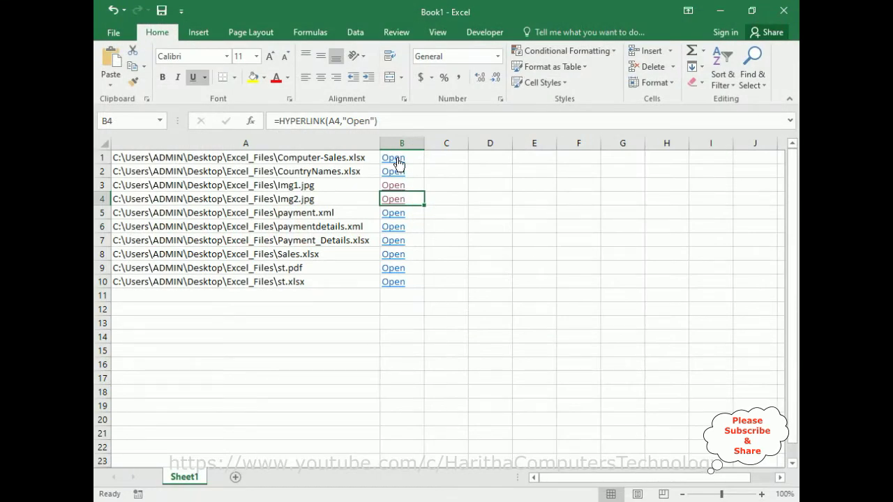
- Follow the st.pdf link in B9, accept the security warning, and return to Excel
click(399, 271)
click(502, 317)
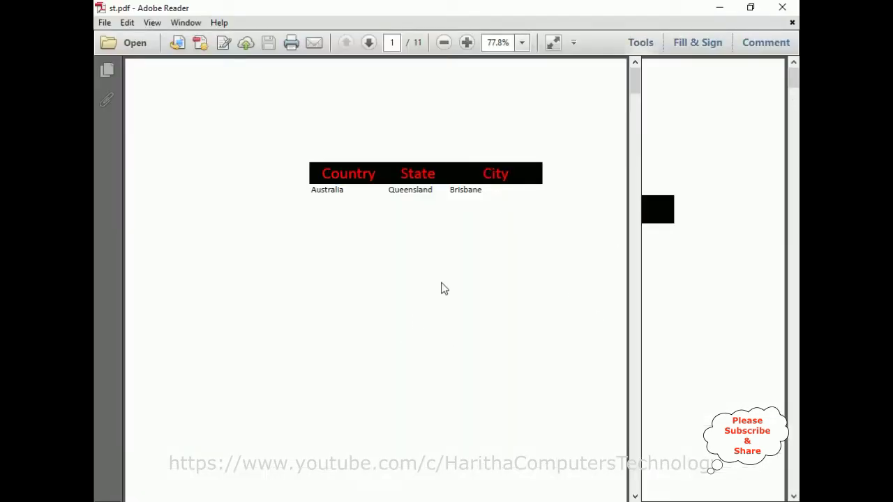
key(alt+Tab)
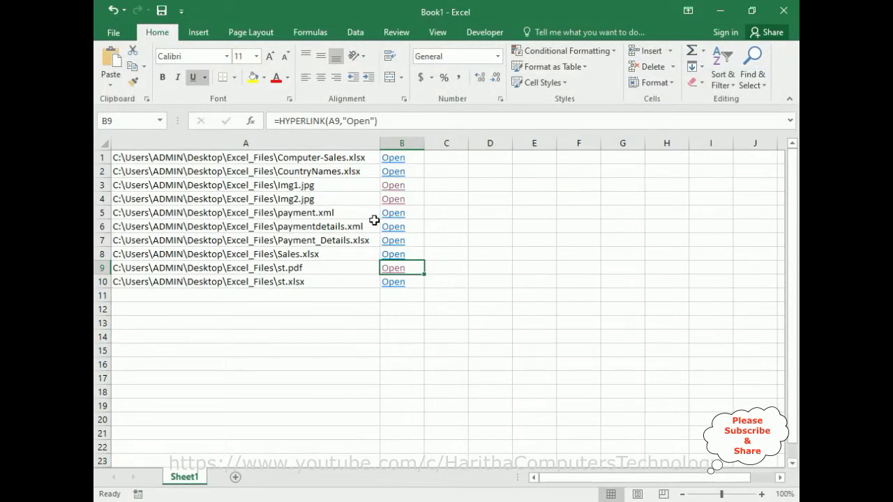
- Open paymentdetails.xml from the B6 link in the browser, confirming both prompts, then close it
click(393, 227)
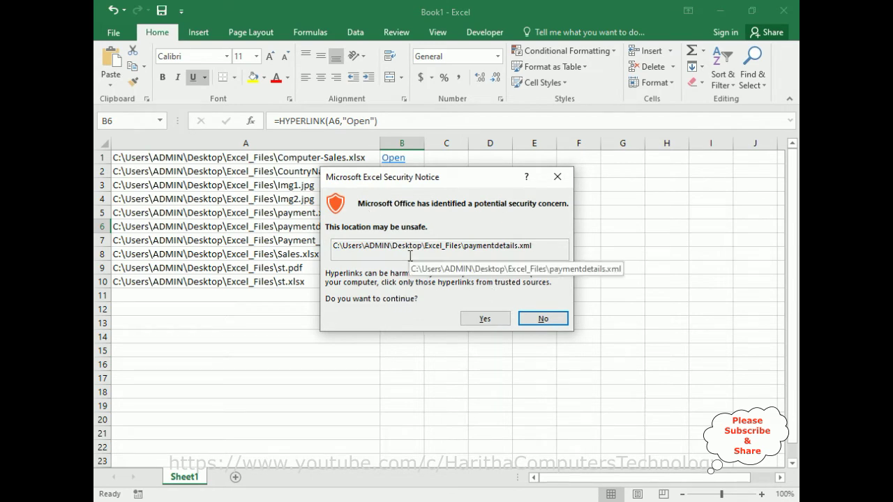
click(485, 319)
click(505, 341)
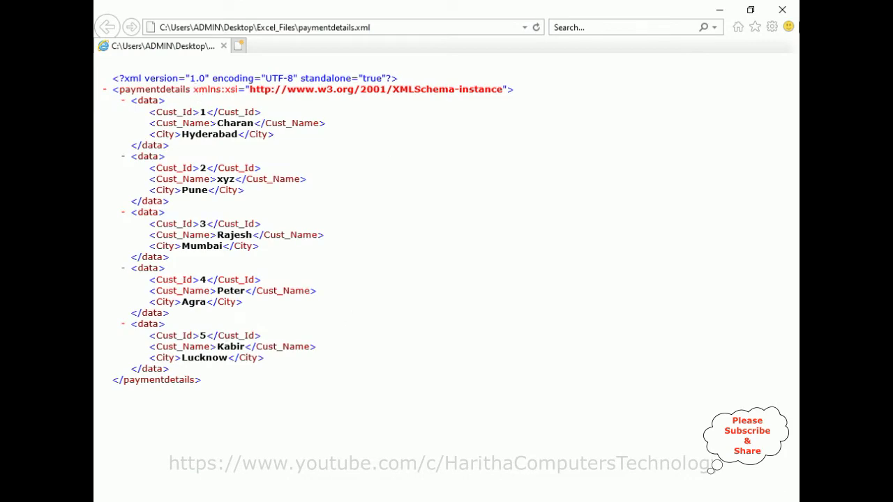
click(782, 10)
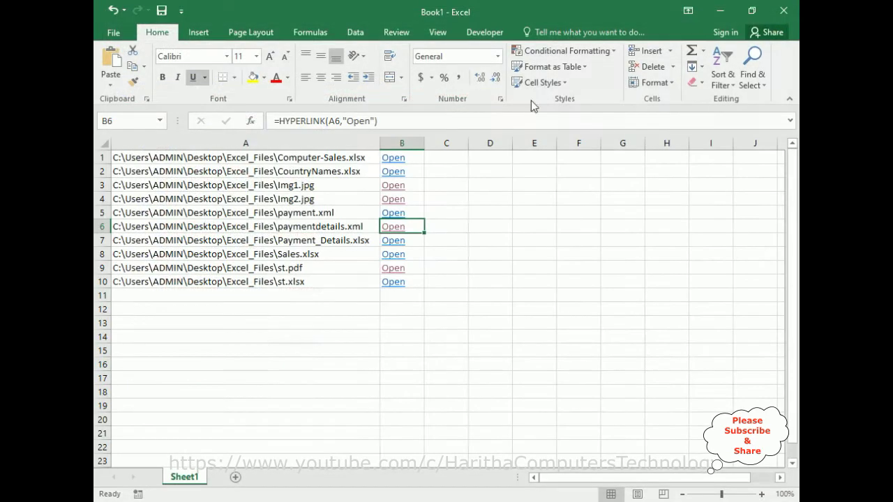
- Open Computer-Sales.xlsx from the B1 link, confirm, and close that workbook
click(396, 163)
click(487, 324)
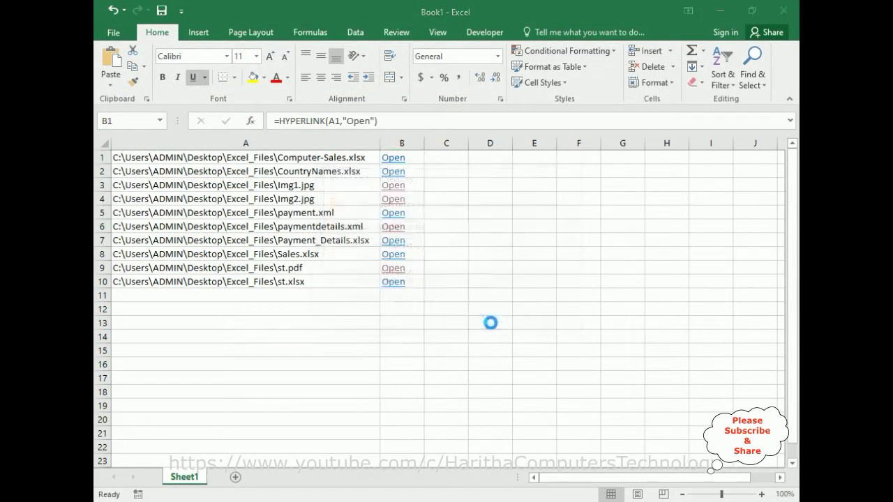
click(783, 9)
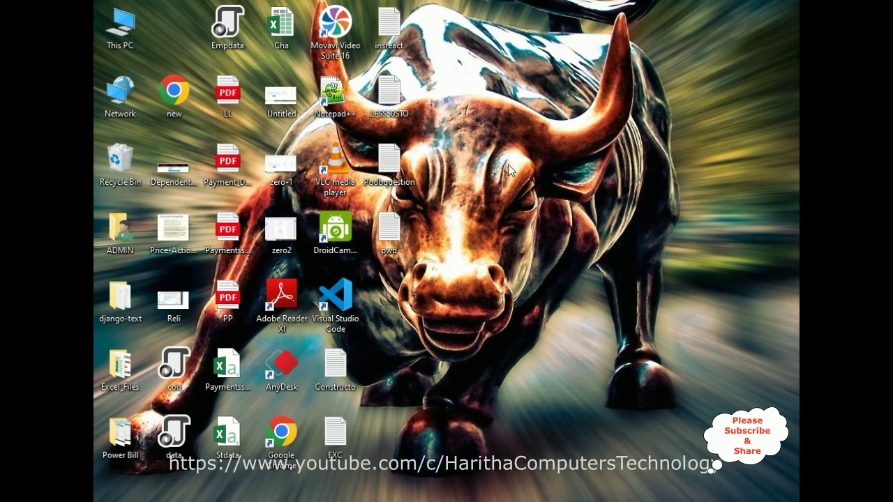
- Browse to the Desktop's Excel_Files folder in File Explorer and inspect the CountryNames and paymentdetails files
key(super+e)
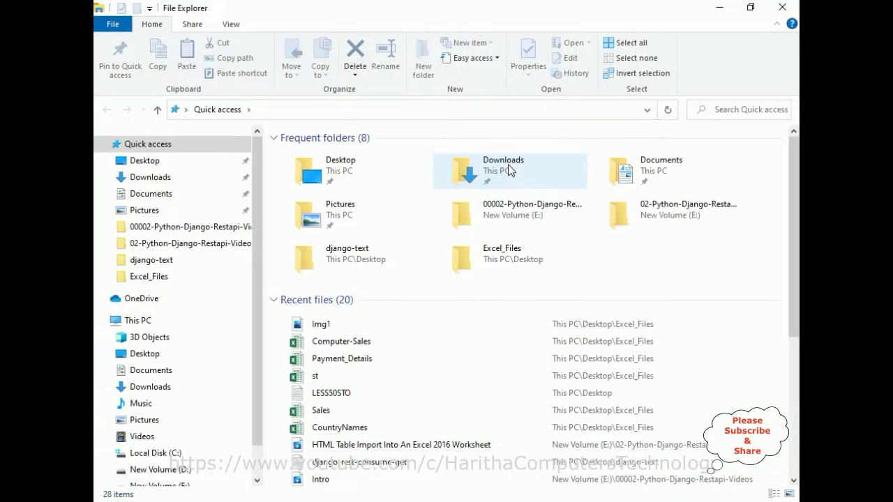
click(150, 161)
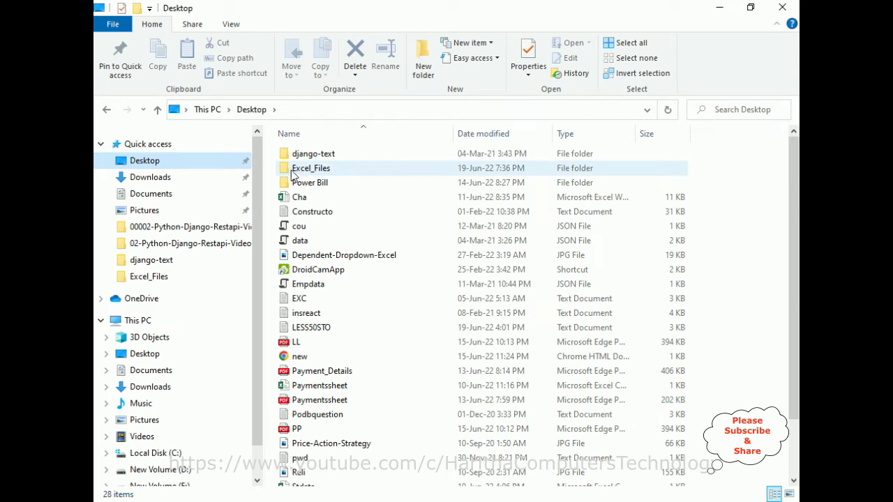
double_click(290, 173)
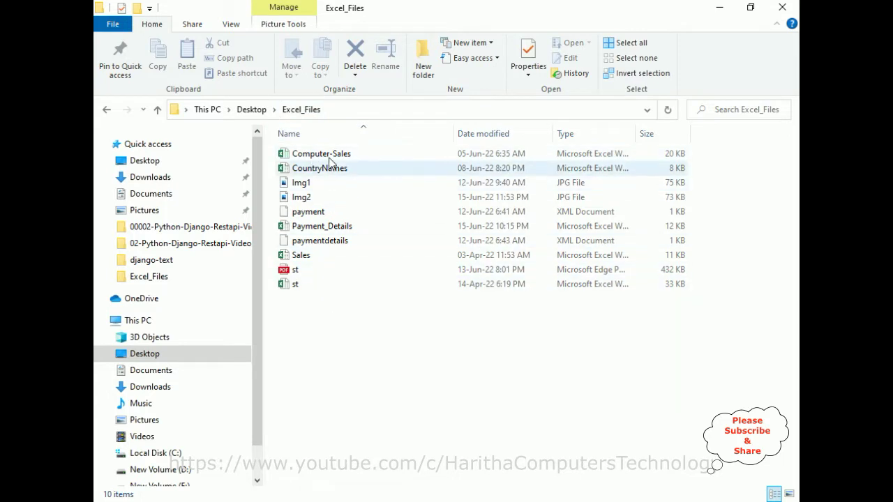
click(303, 169)
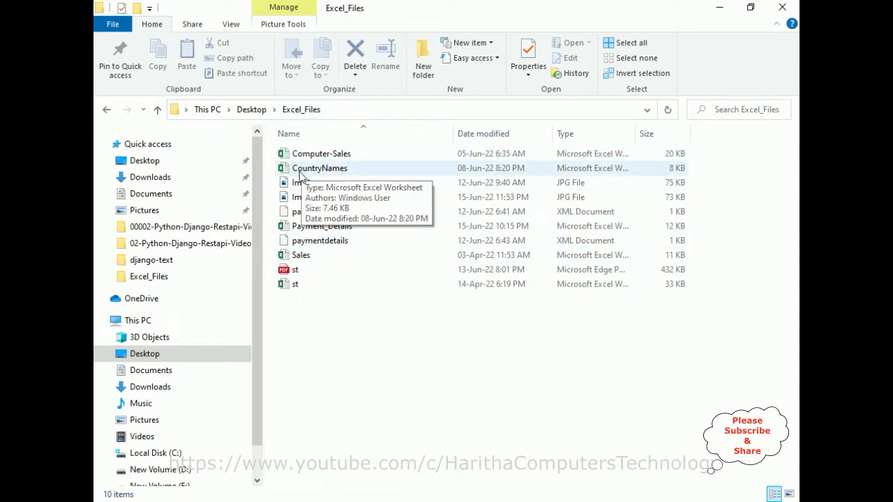
click(383, 244)
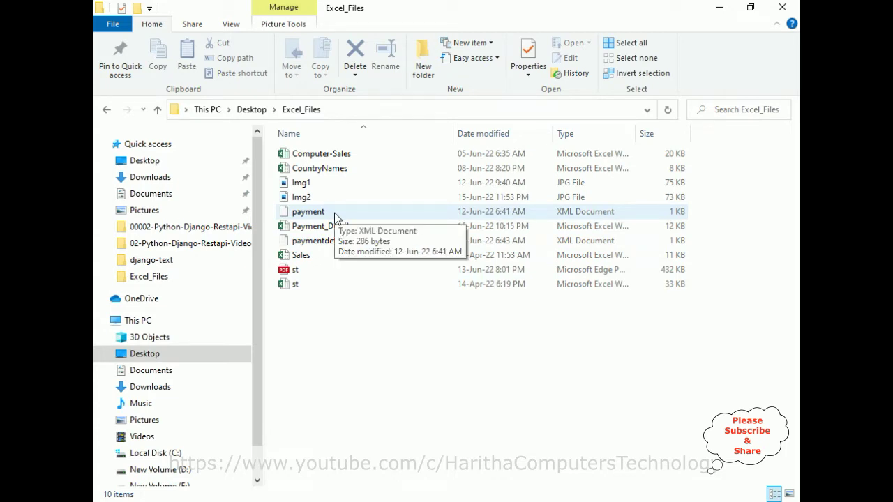
key(super+s)
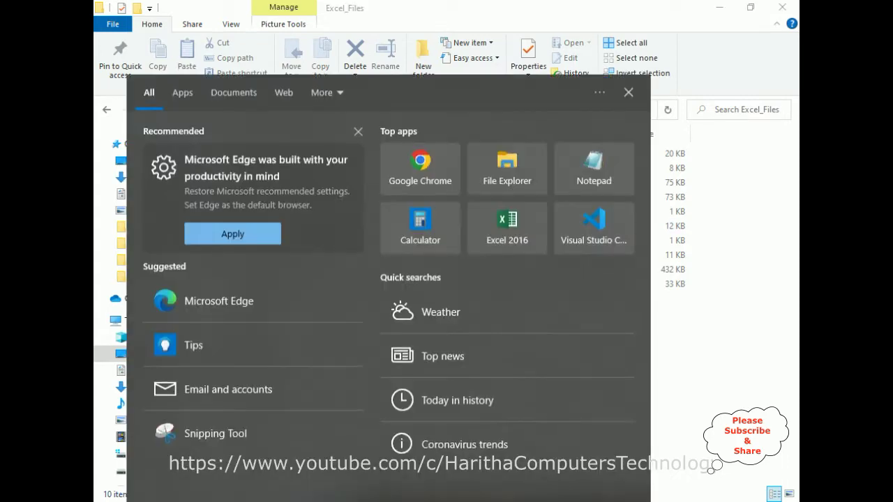
- Launch Excel 2016 from Windows search and create a blank workbook
text(exce)
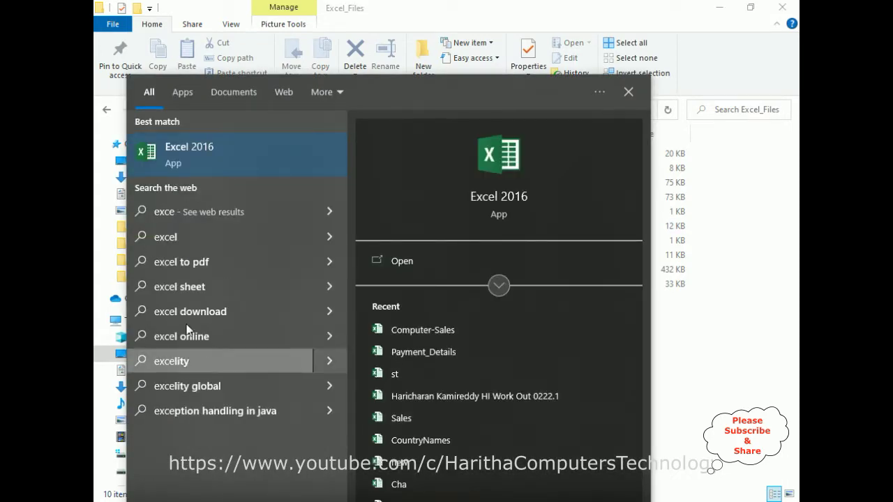
click(213, 167)
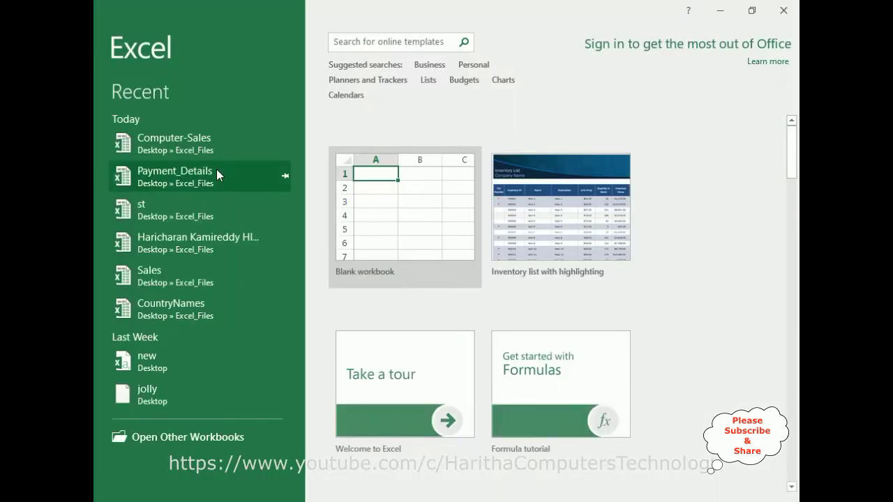
click(425, 204)
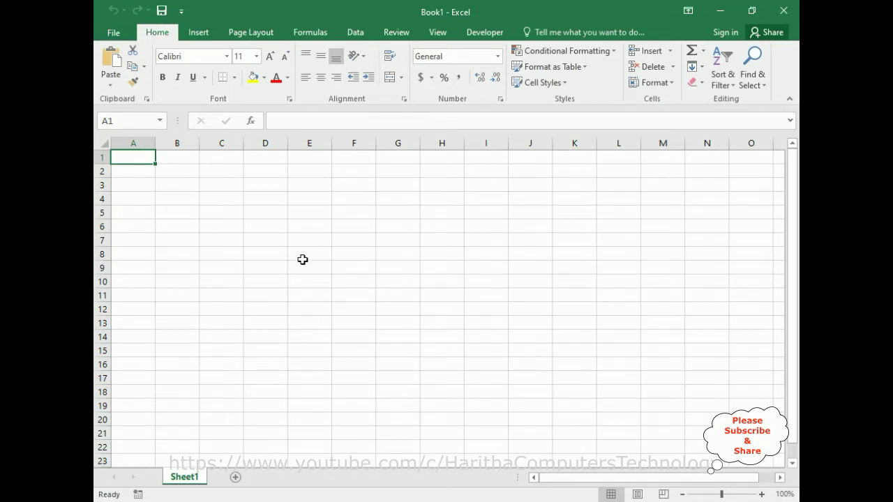
- Launch Command Prompt and use cd.. to move up to the C:\ drive root
key(super)
text(cmd)
key(Return)
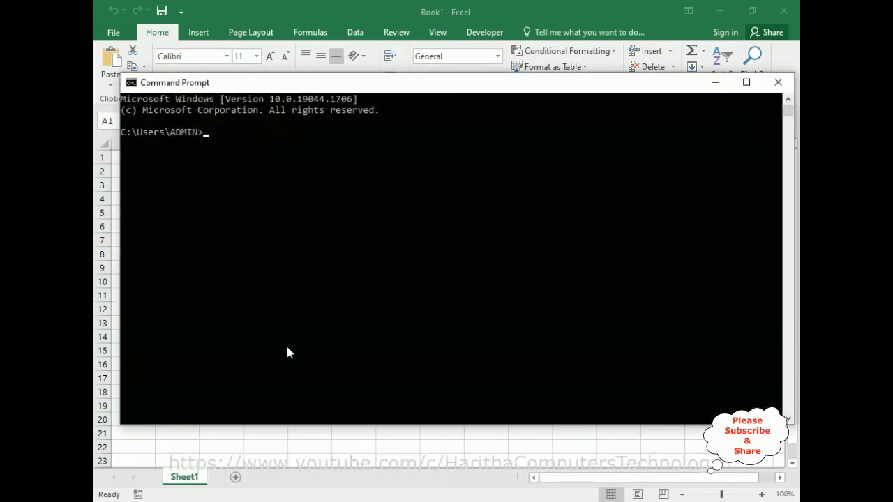
text(cd)
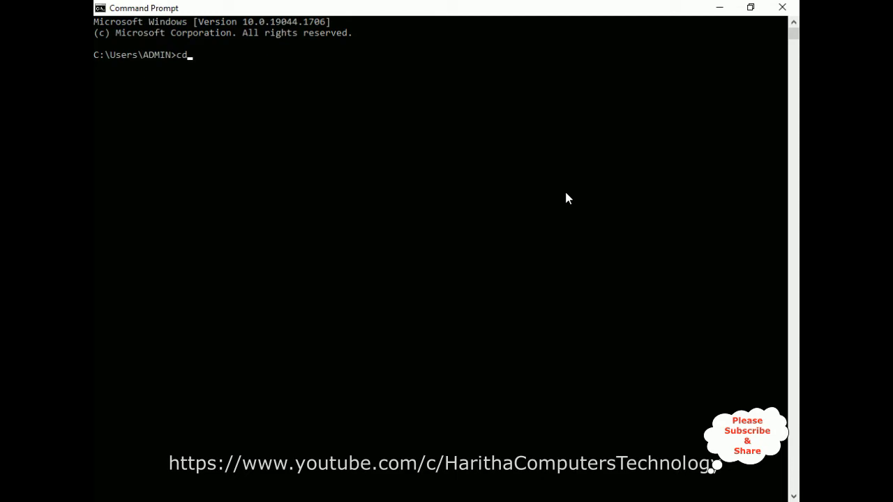
text(..)
key(Return)
text(cd..)
key(Return)
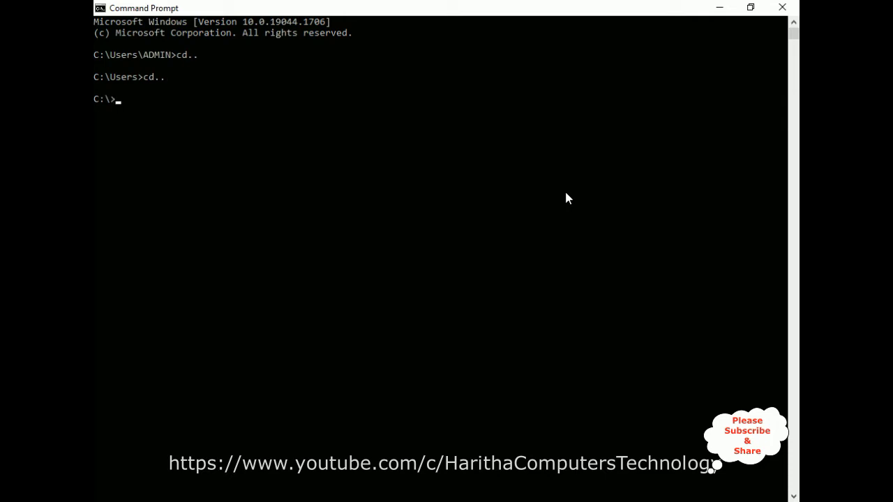
key(alt+Tab)
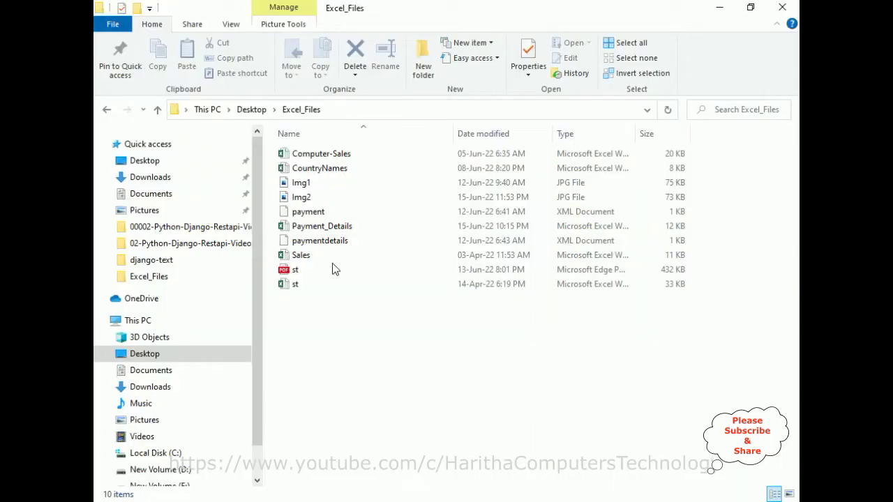
- Copy the Excel_Files folder path from File Explorer's address bar
click(349, 108)
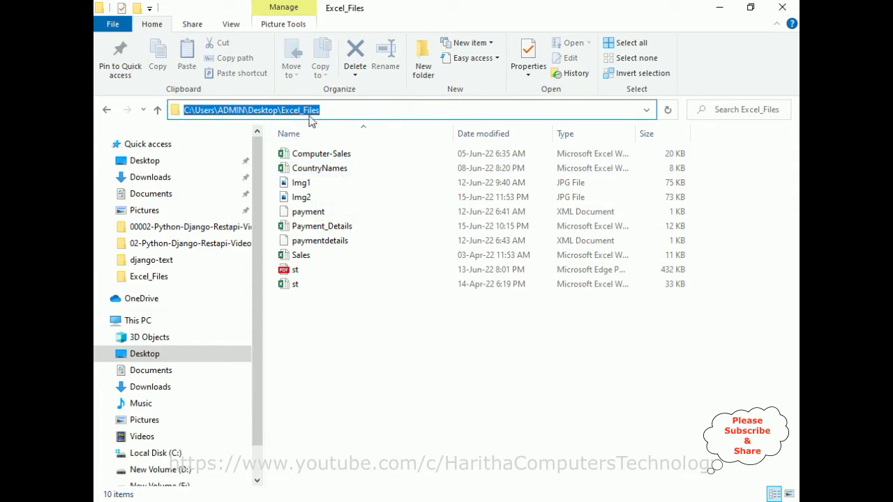
right_click(331, 110)
click(359, 154)
key(alt+Tab)
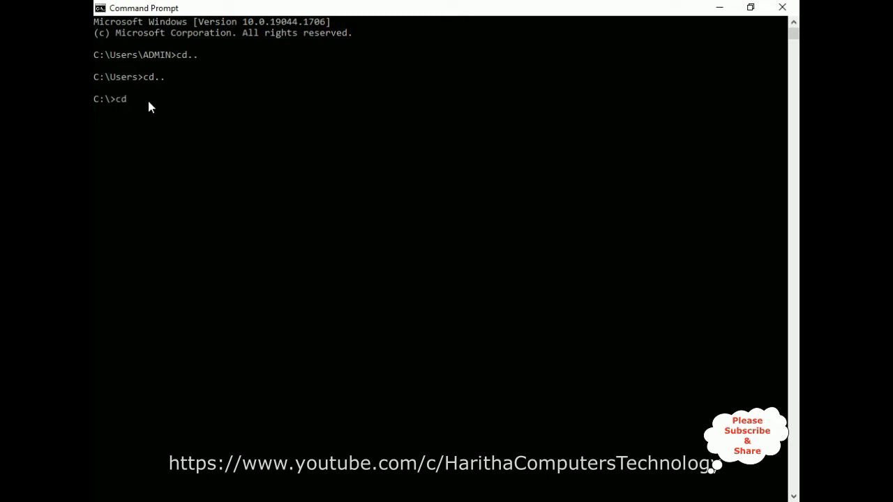
- Change Command Prompt into the pasted Excel_Files path and list its files with dir
right_click(166, 10)
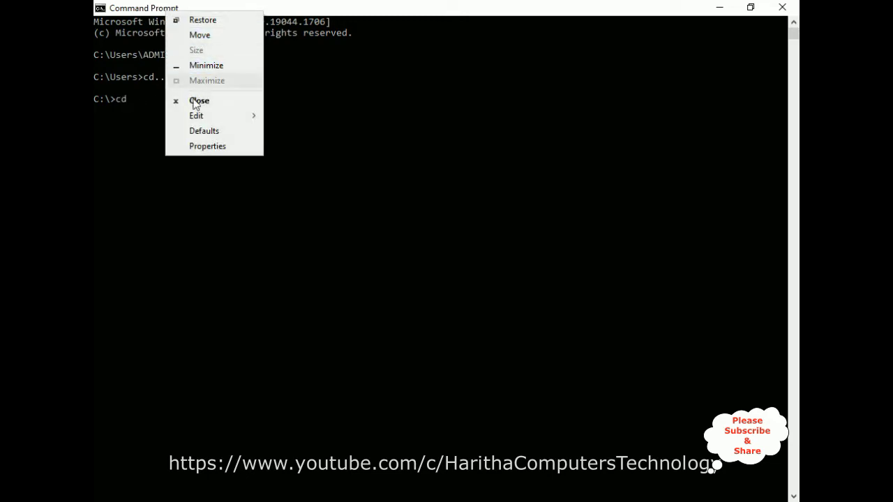
mouse_move(200, 116)
click(293, 146)
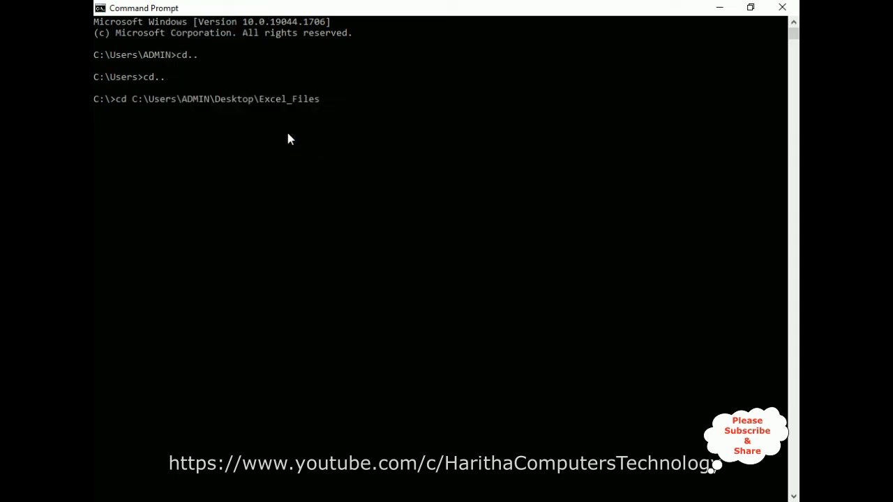
key(Return)
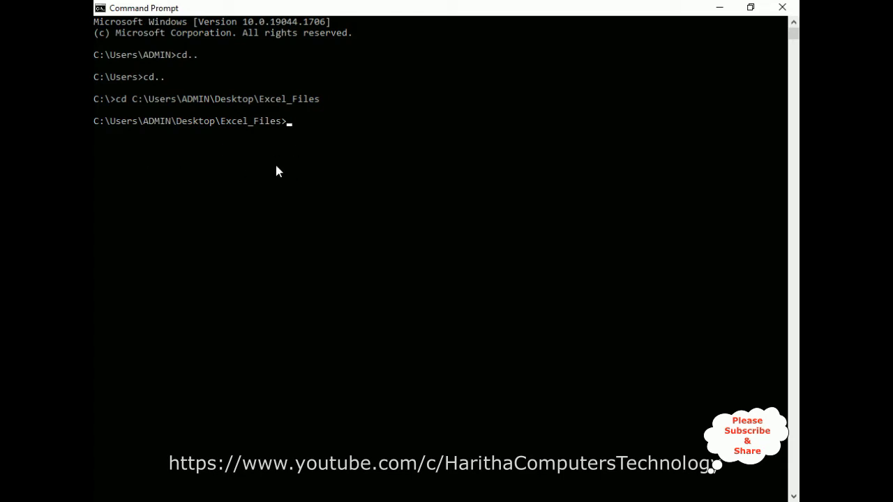
text(dir)
key(Return)
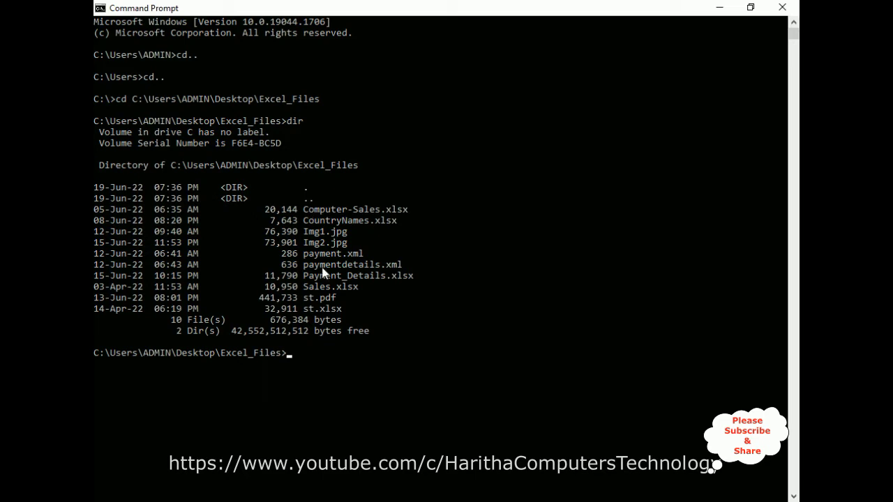
- Run dir/b to print a bare list of the ten file names
text(dir/b)
key(Return)
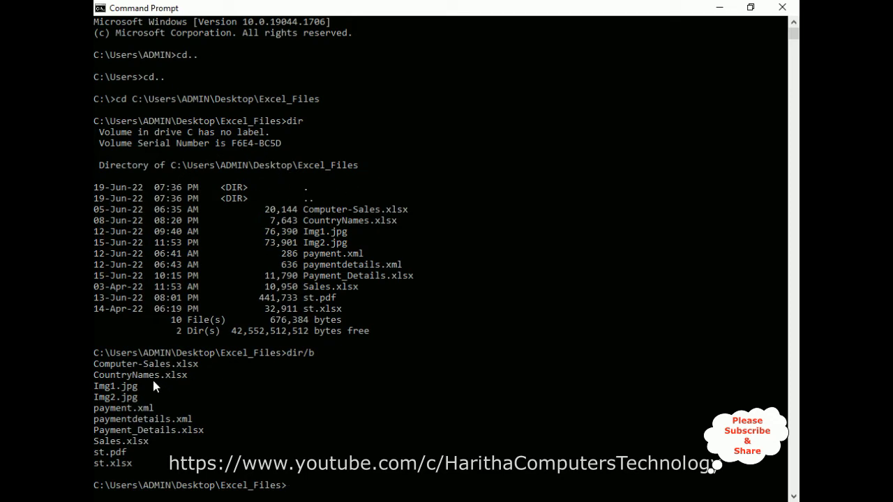
mouse_move(492, 501)
- Rerun the listing as dir/b/s to show each file's full path
key(Up)
text(/s)
key(Return)
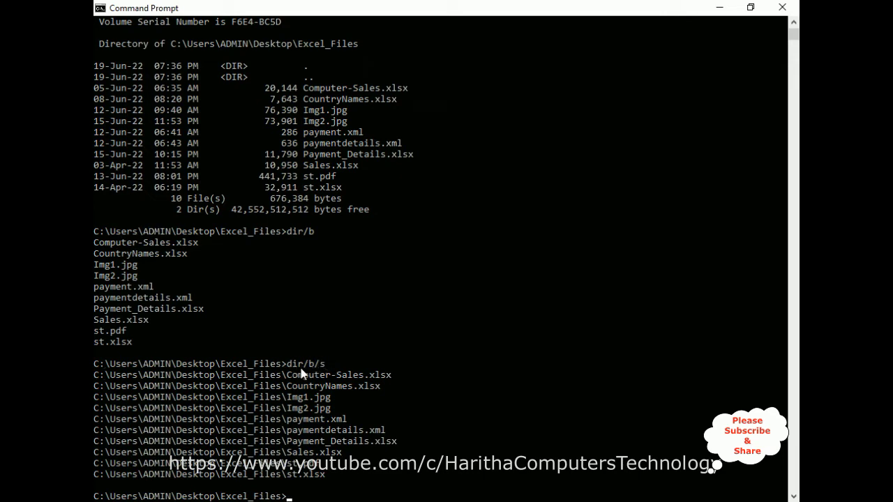
- Select the ten full-path lines and copy them to the clipboard
drag(94, 375, 328, 475)
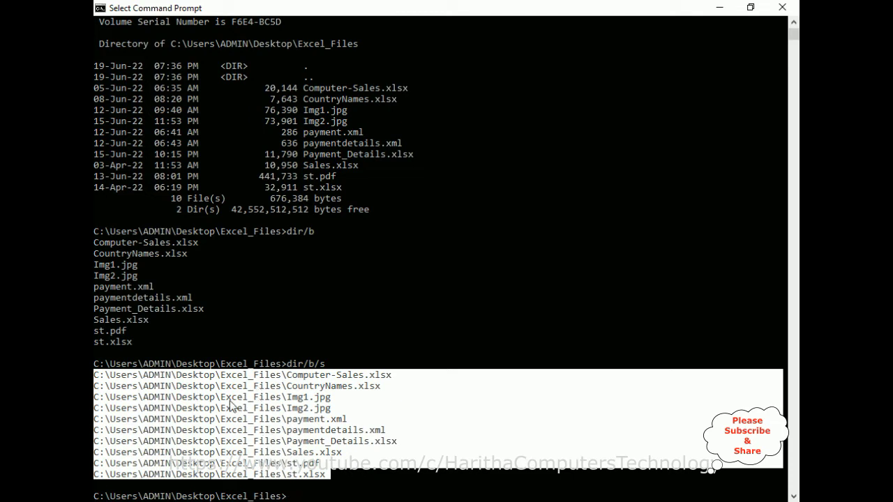
right_click(125, 12)
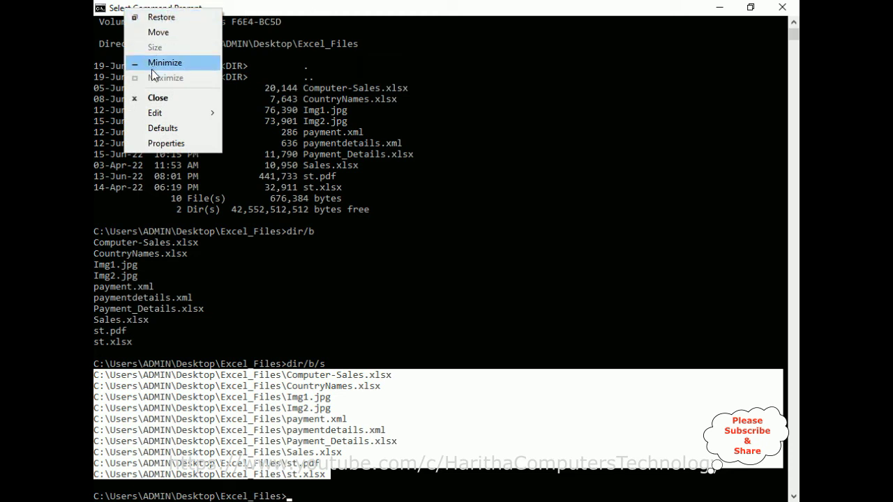
click(155, 115)
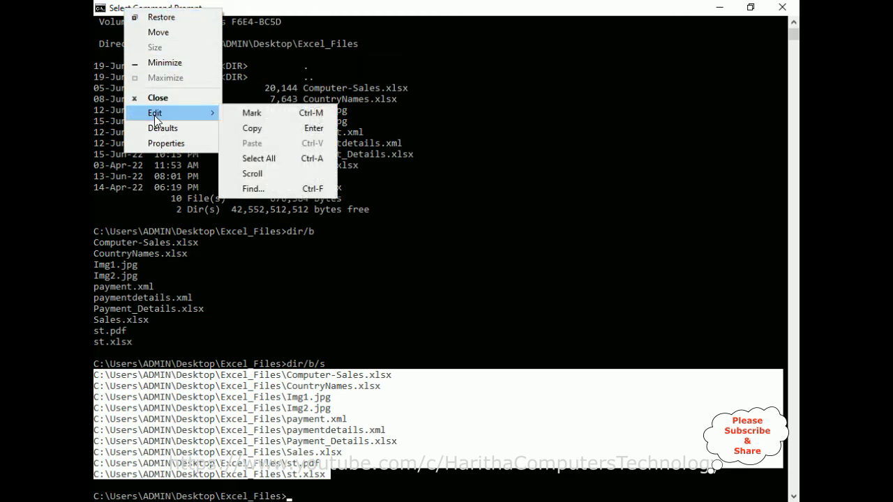
click(251, 130)
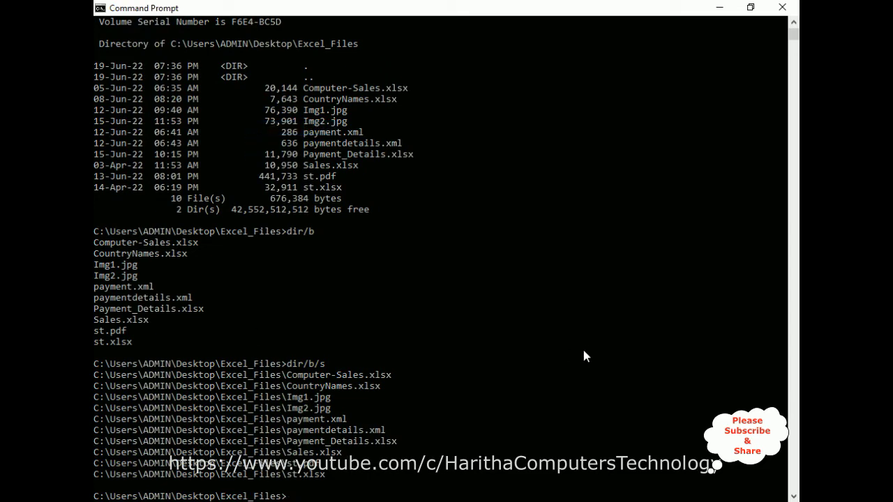
- Paste the ten file paths into A1:A10 of Book1 and autofit column A
click(556, 439)
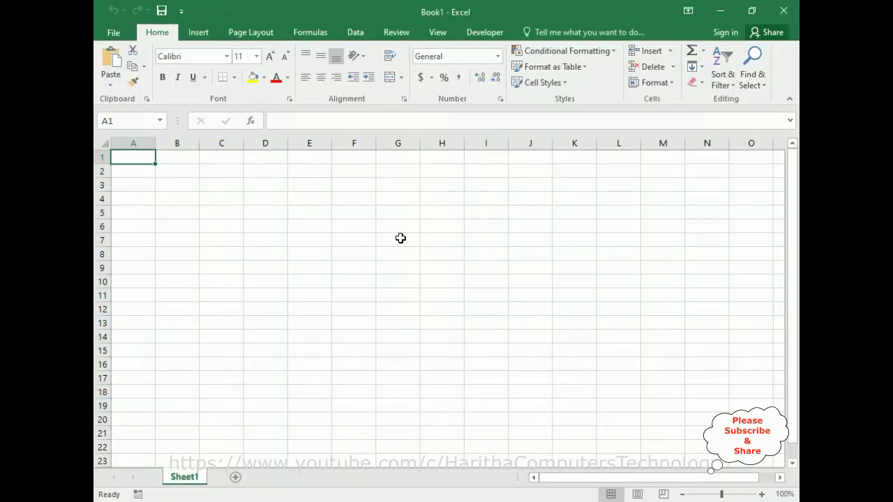
right_click(133, 159)
click(161, 222)
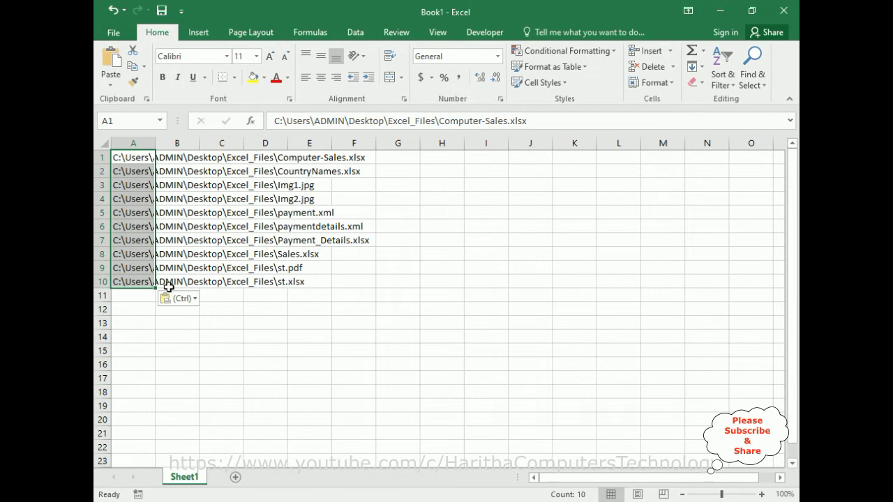
double_click(155, 143)
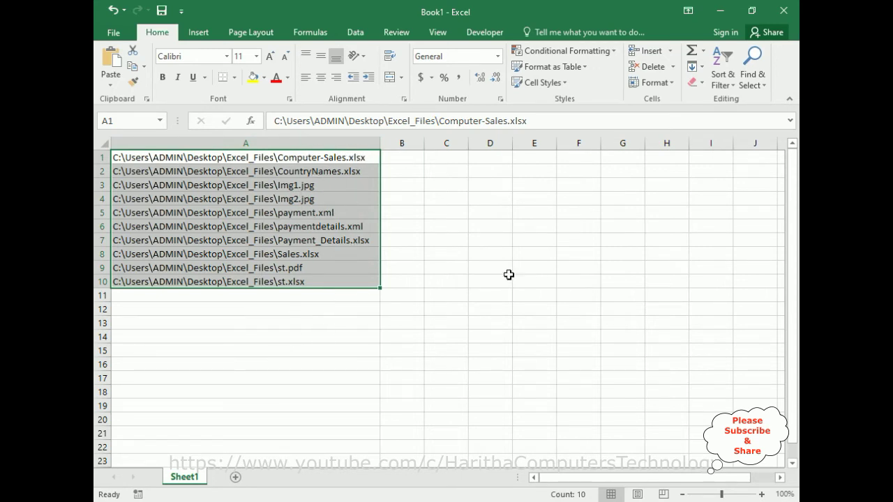
click(389, 159)
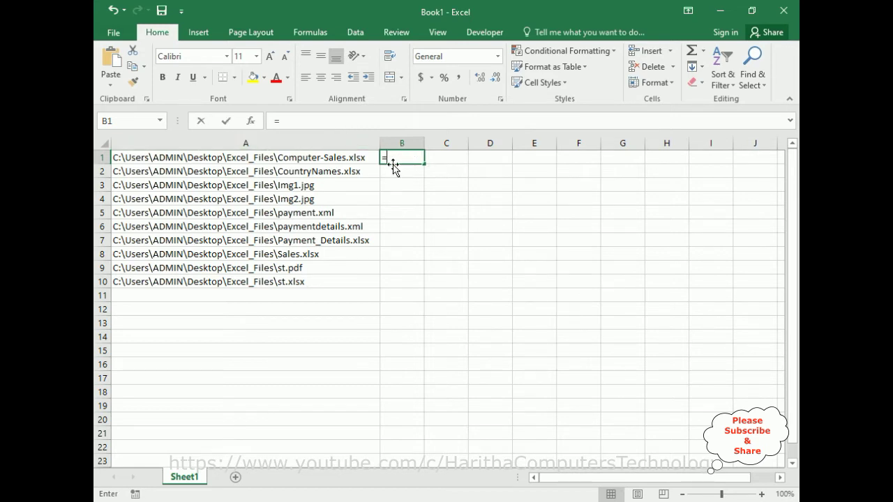
- Enter =HYPERLINK(A1,"Open") in B1 so it shows an Open link to the Computer-Sales.xlsx path
text(=)
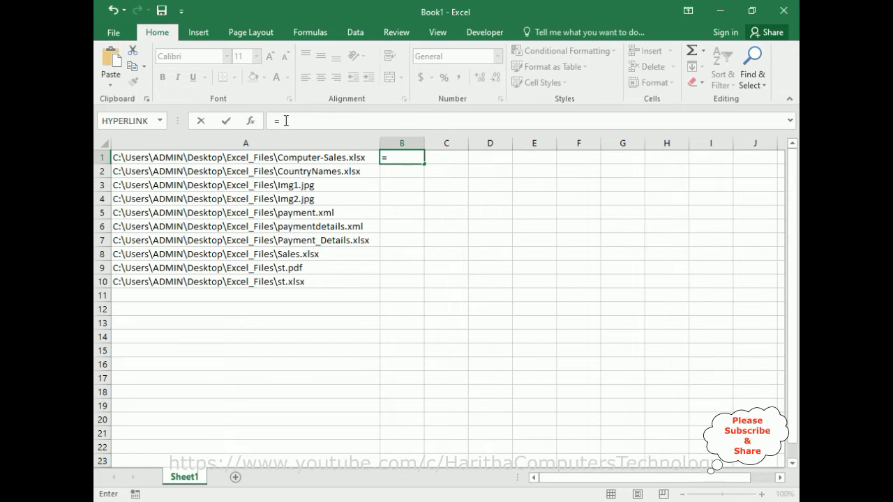
text(hyp)
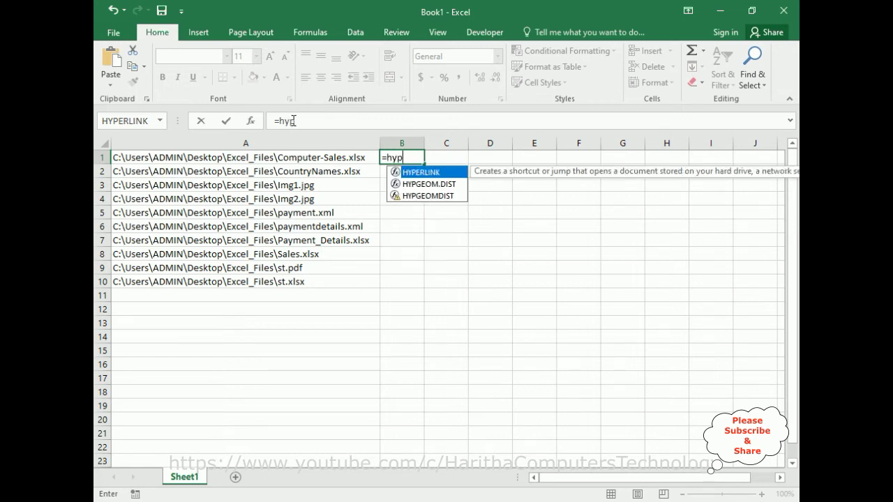
key(Tab)
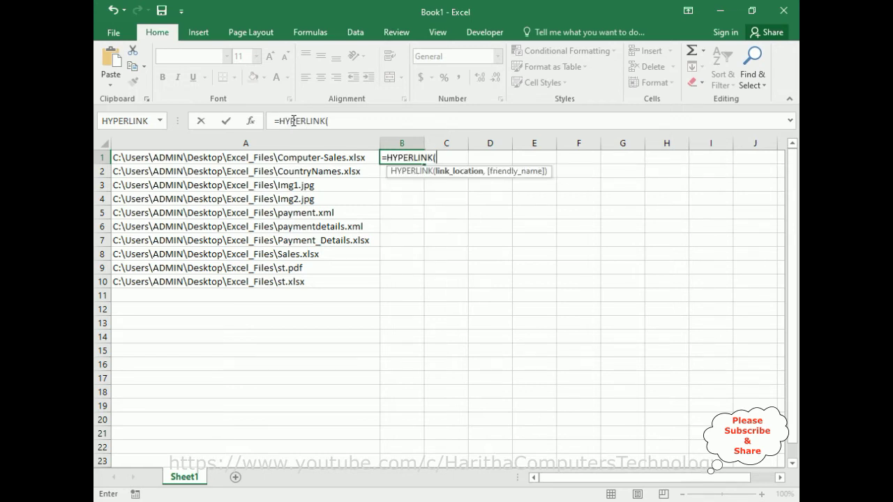
click(297, 160)
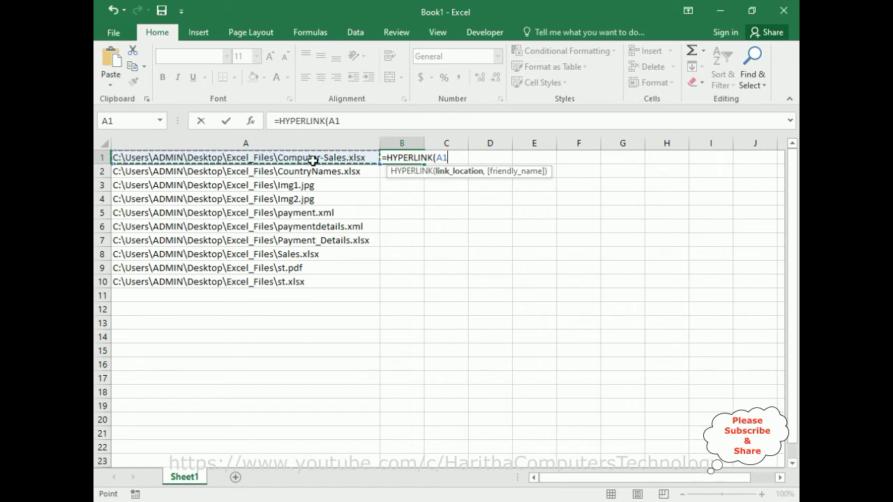
text(,)
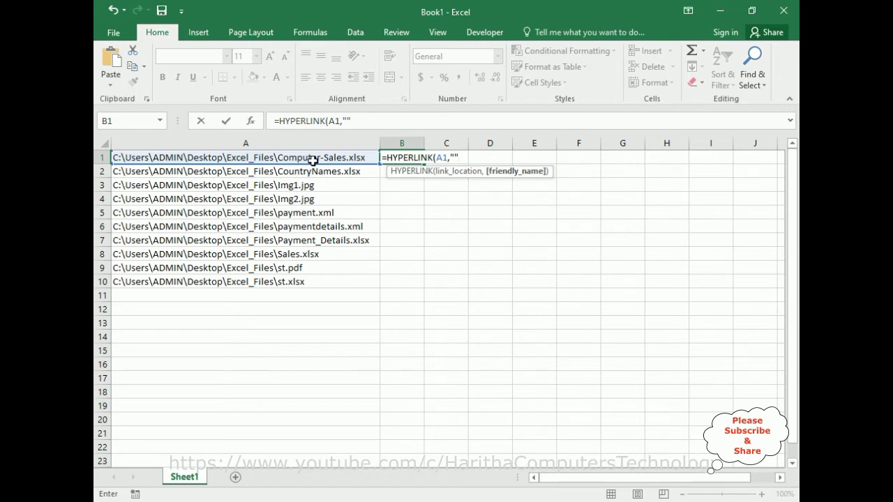
click(313, 160)
key(Right)
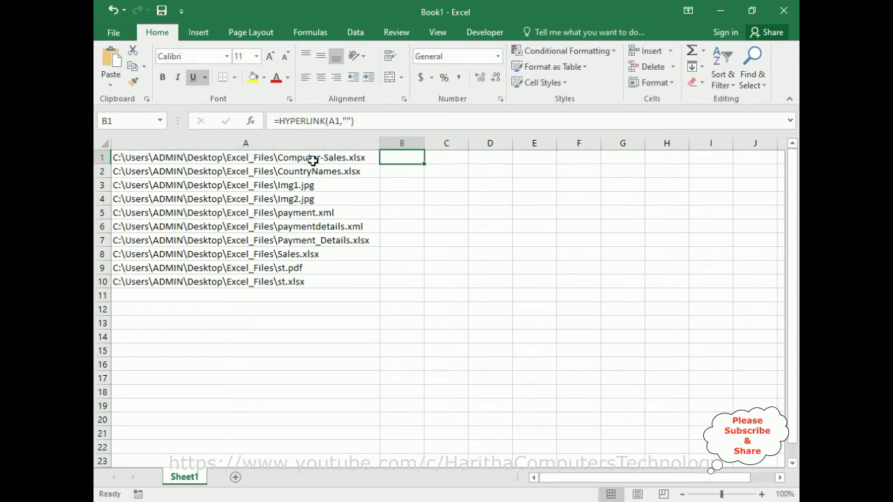
click(345, 119)
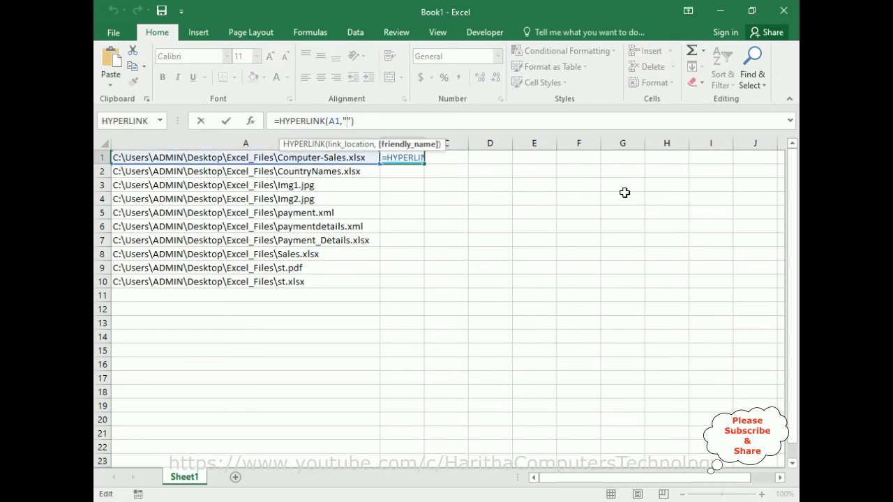
text(Open)
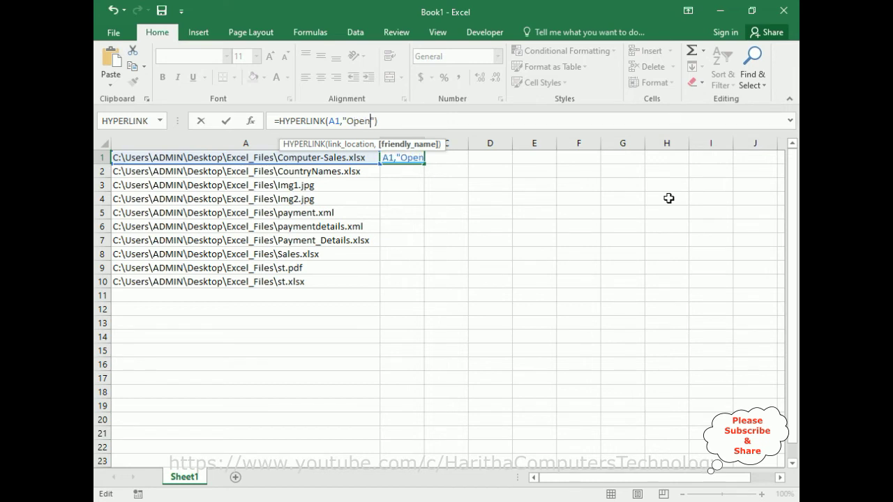
key(End)
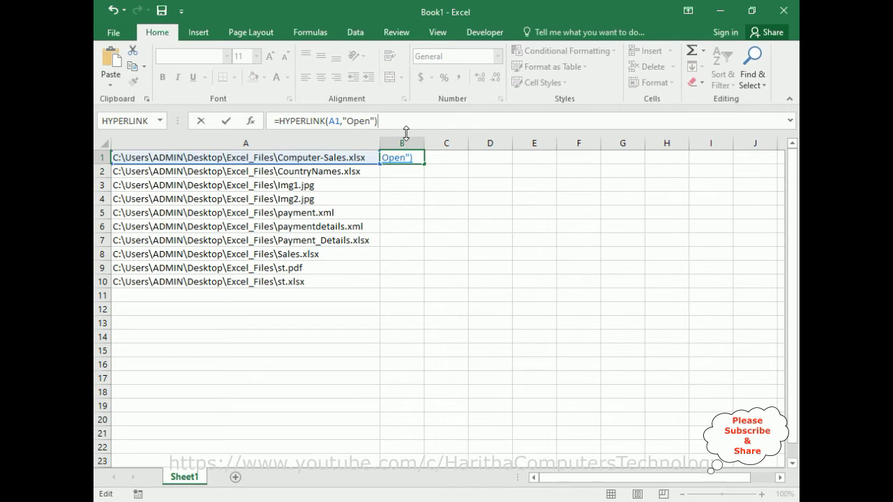
key(Return)
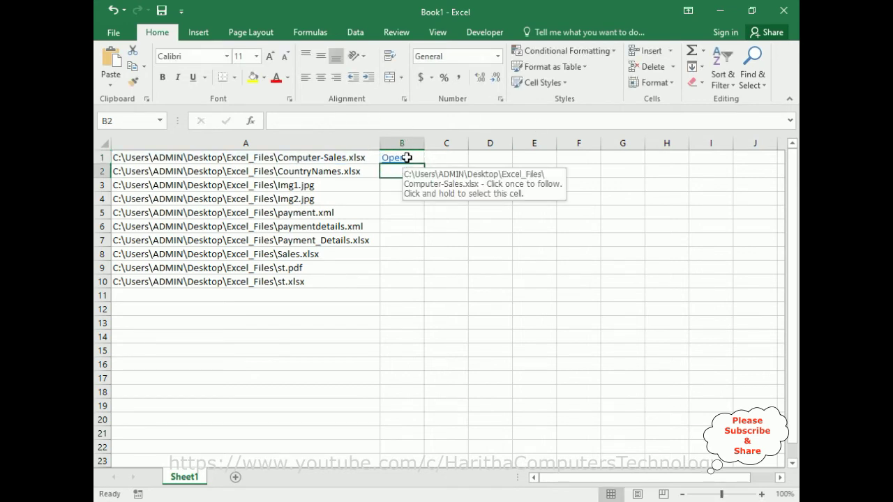
- Fill B1's HYPERLINK formula down to B10, then deselect by picking an empty cell
click(412, 158)
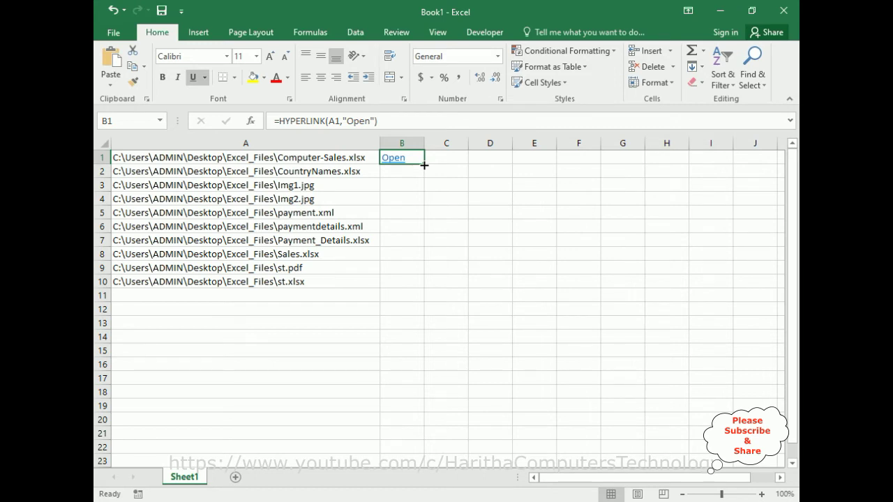
drag(424, 162, 422, 286)
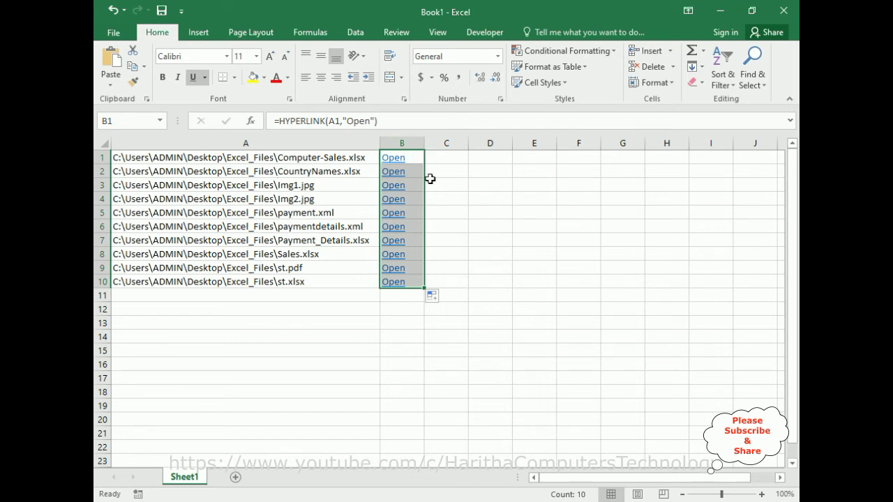
click(551, 221)
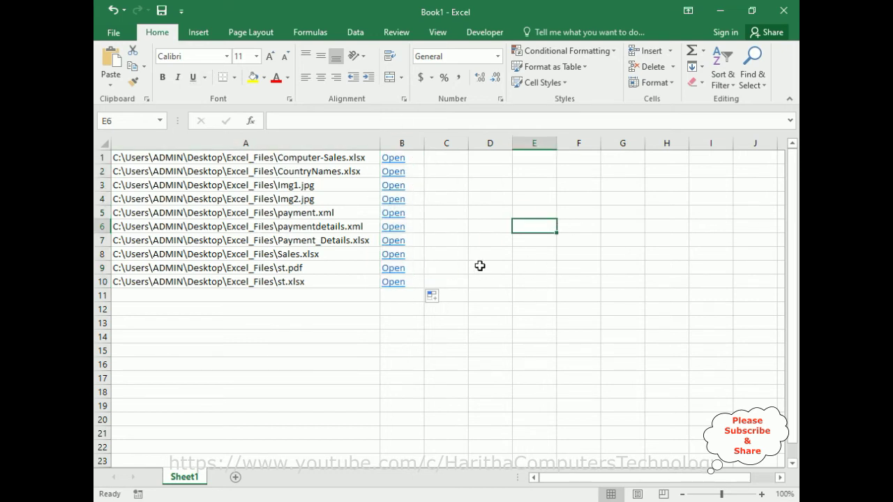
- Test the Open links for Img1.jpg, Img2.jpg and st.pdf, closing each viewer afterwards
click(395, 190)
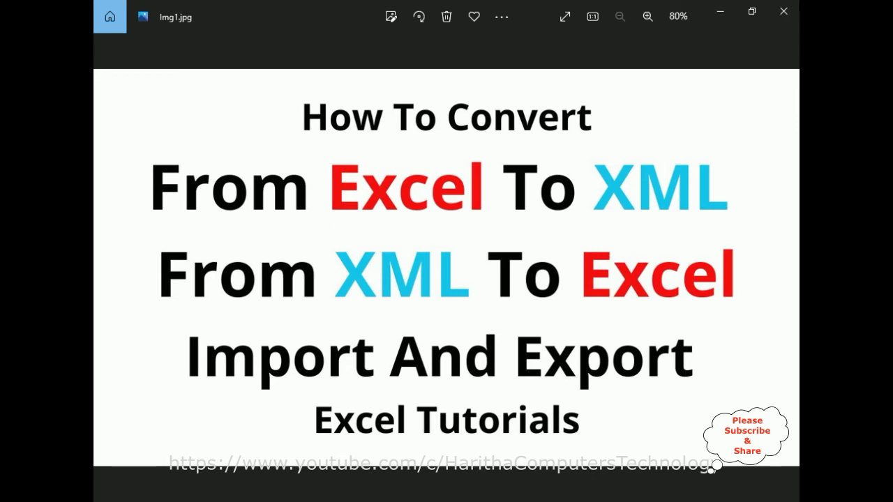
click(784, 11)
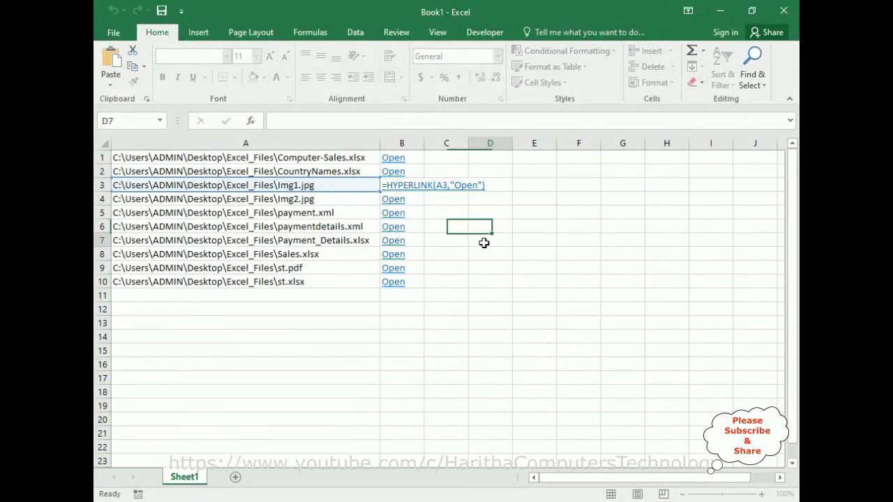
click(394, 200)
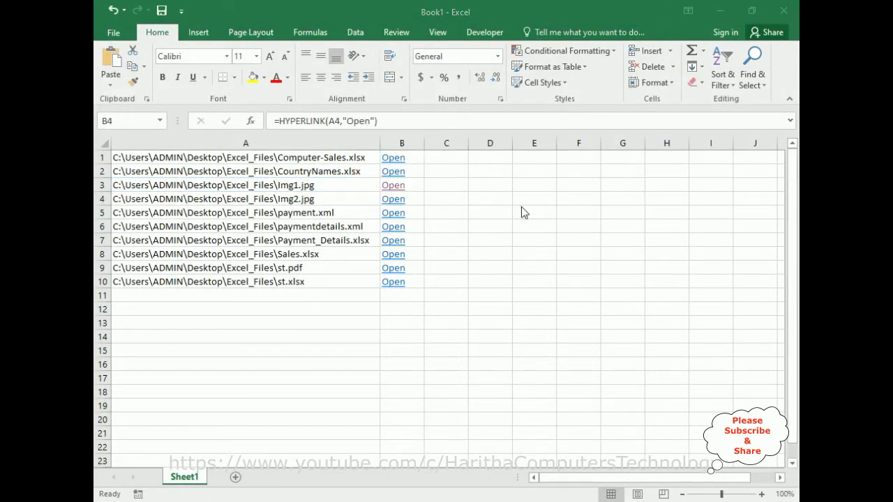
click(784, 11)
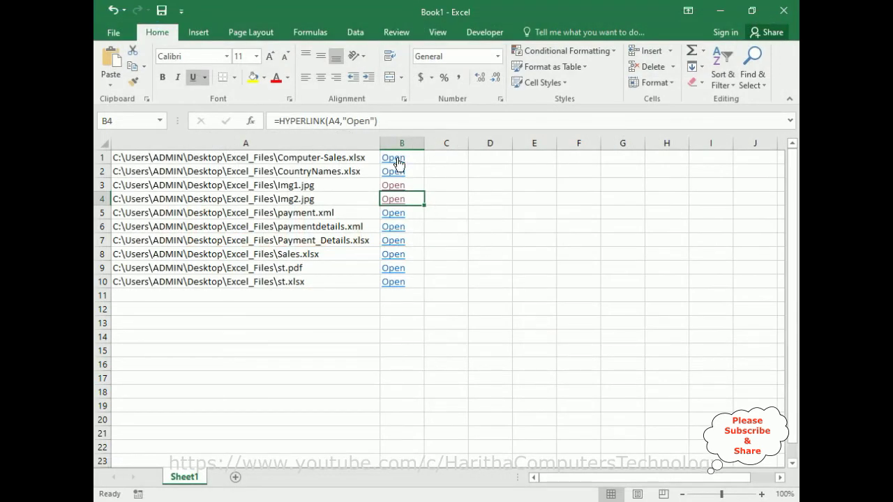
click(401, 271)
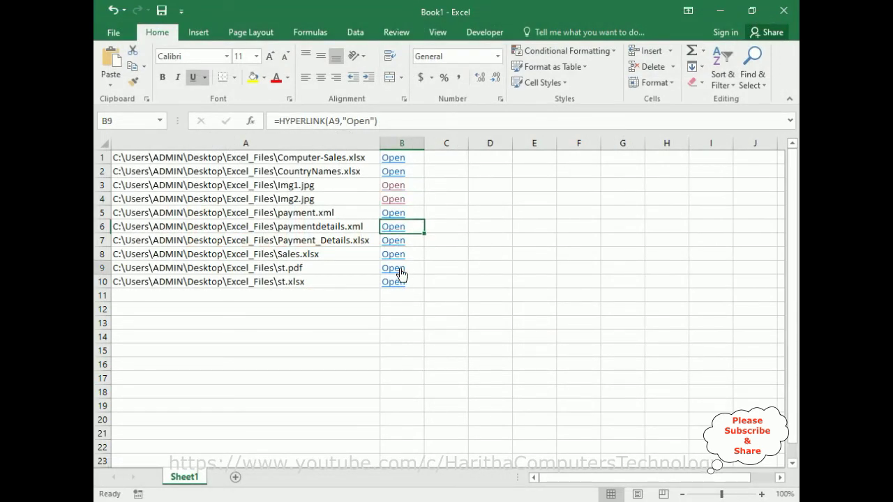
click(534, 320)
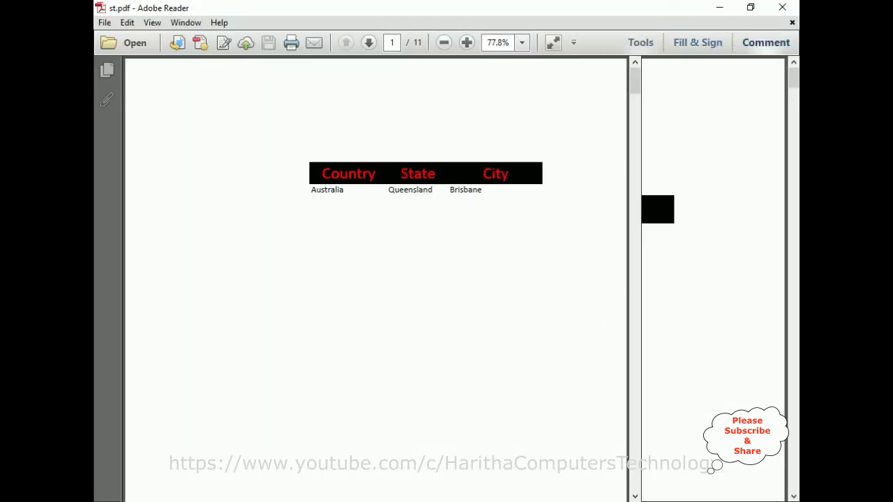
click(782, 8)
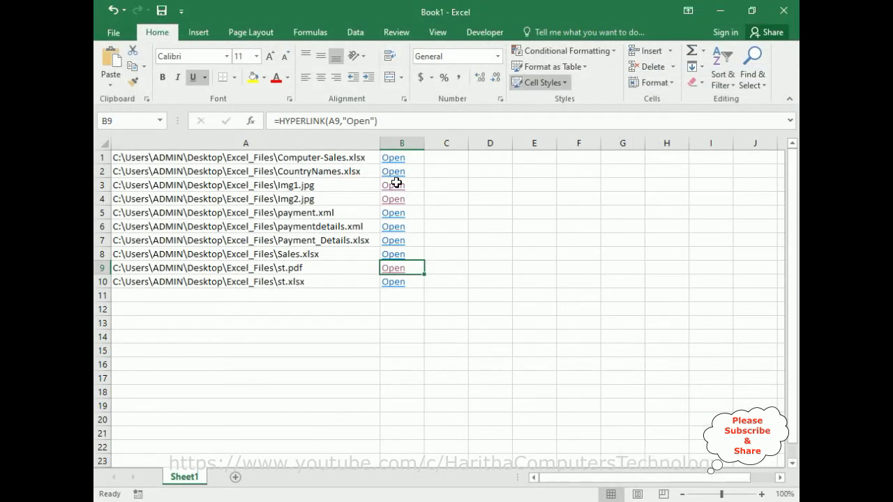
- Open paymentdetails.xml from the row 6 link past the security prompts, then close the browser
click(394, 229)
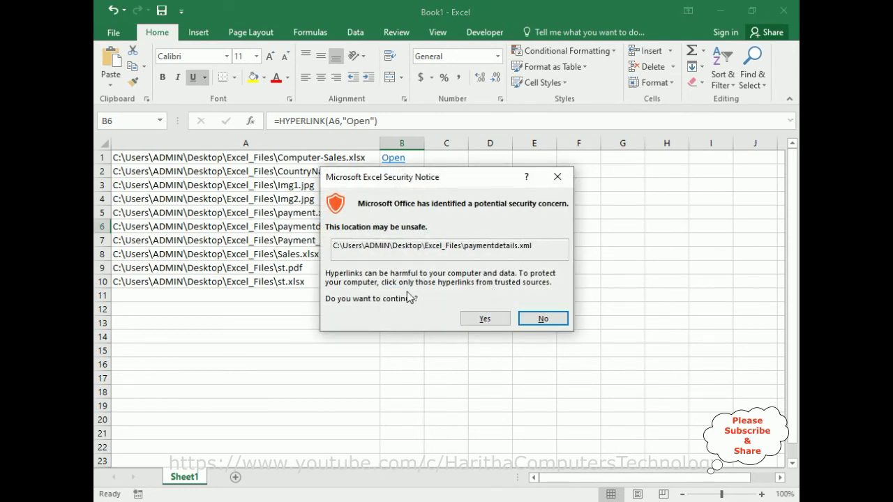
click(484, 319)
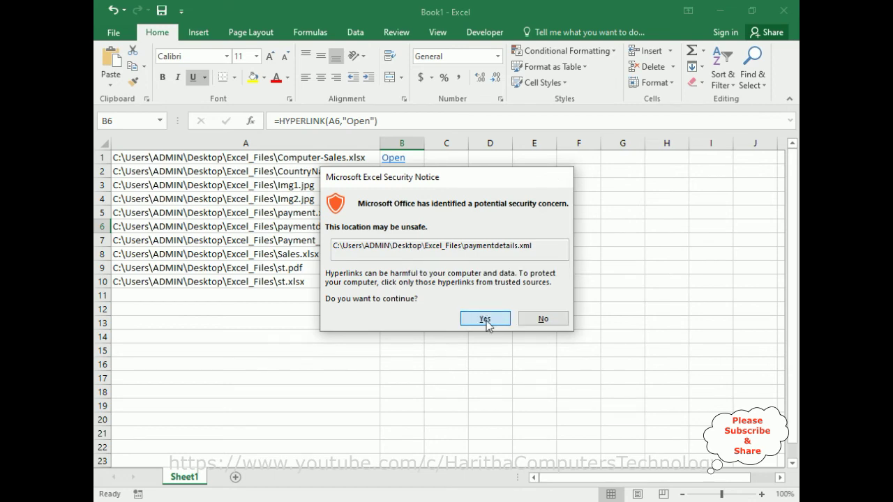
click(503, 341)
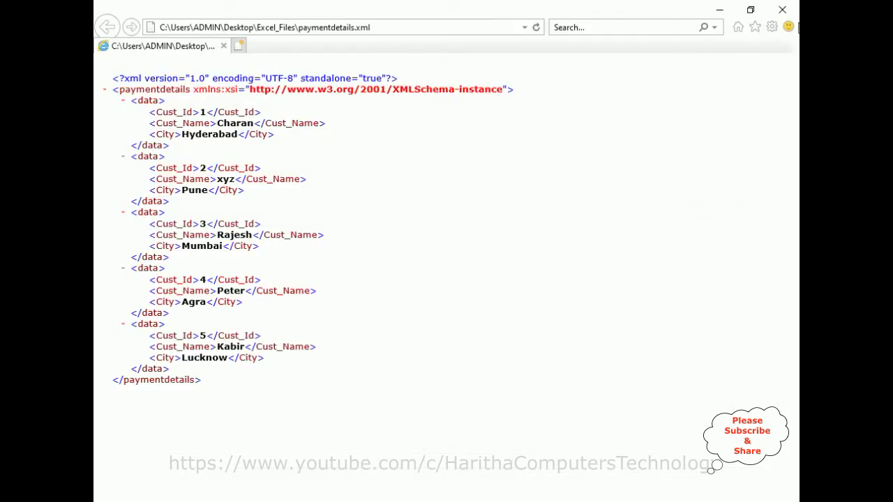
click(784, 10)
- Open Computer-Sales.xlsx from the B1 link, confirming the security warning
click(398, 161)
click(399, 161)
click(480, 320)
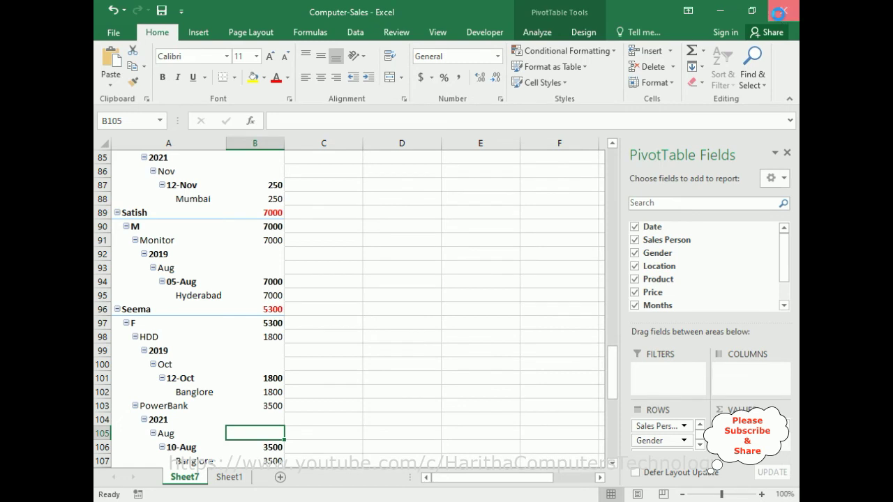
- Close the Computer-Sales workbook to return to Book1
click(783, 10)
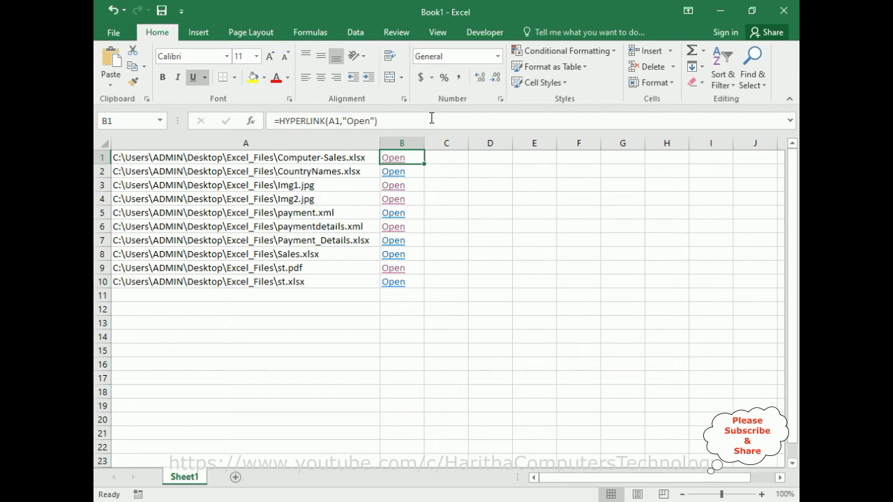
- Re-confirm B1's formula, then open st.xlsx from the B10 link and close it
click(328, 122)
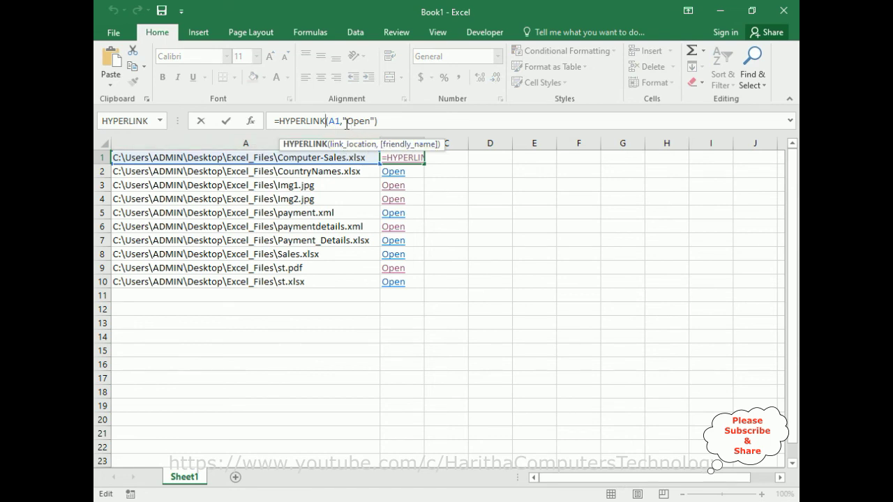
click(459, 187)
click(392, 283)
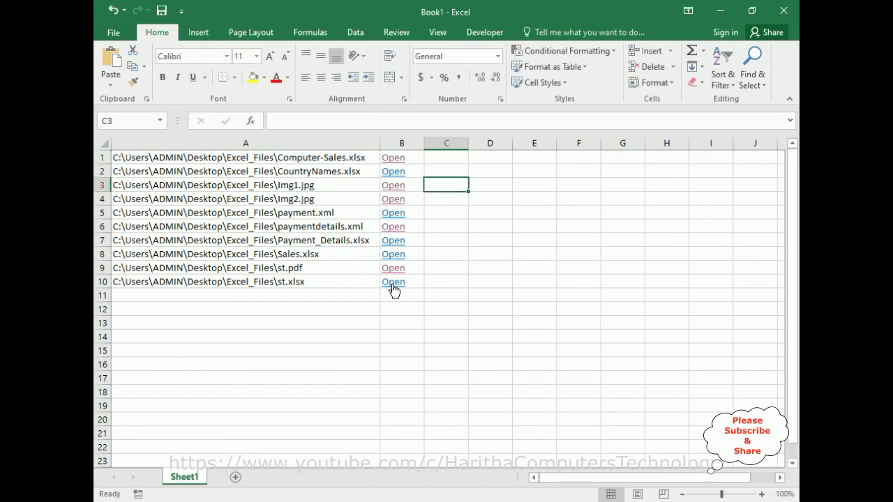
click(488, 319)
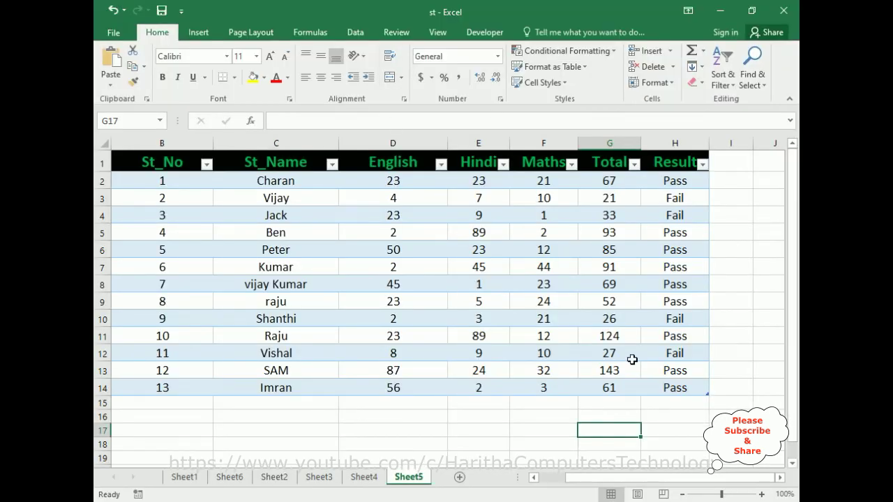
click(783, 6)
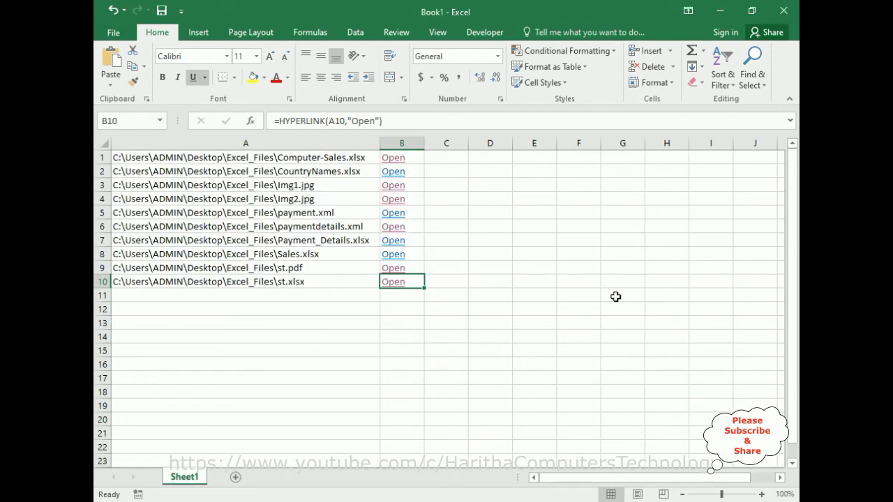